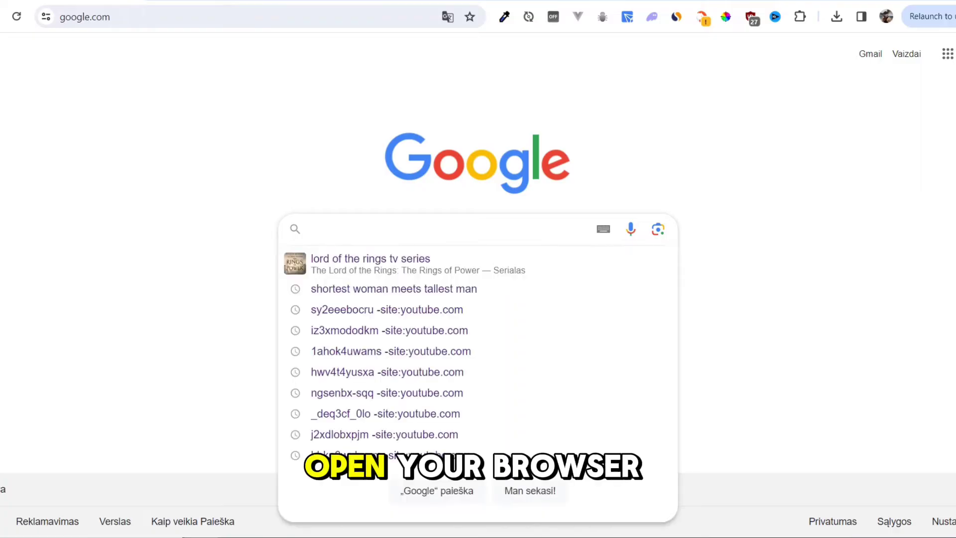
Step: Search Google for "office deployment tool" and open Microsoft's official download page from the results
{"action": "type", "text": "office deplo"}
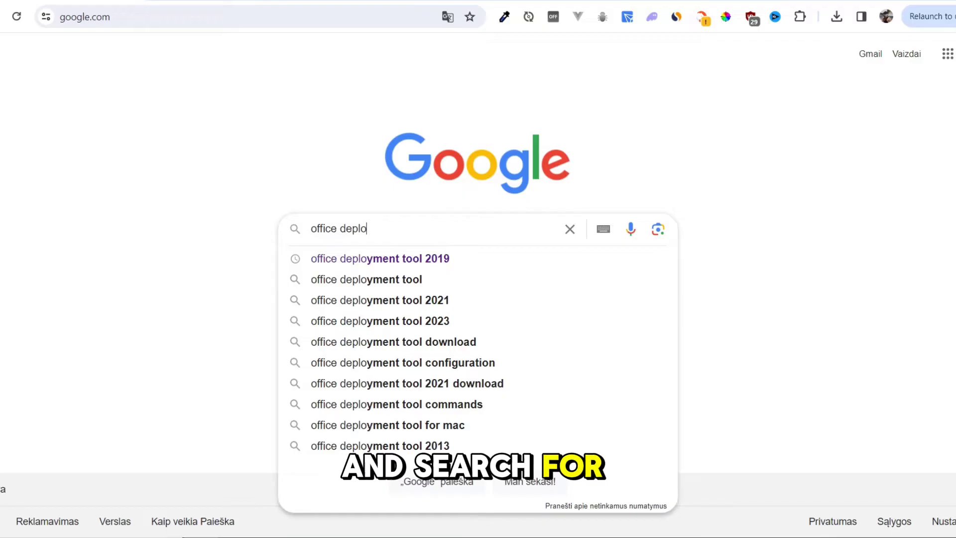
{"action": "type", "text": "yment t"}
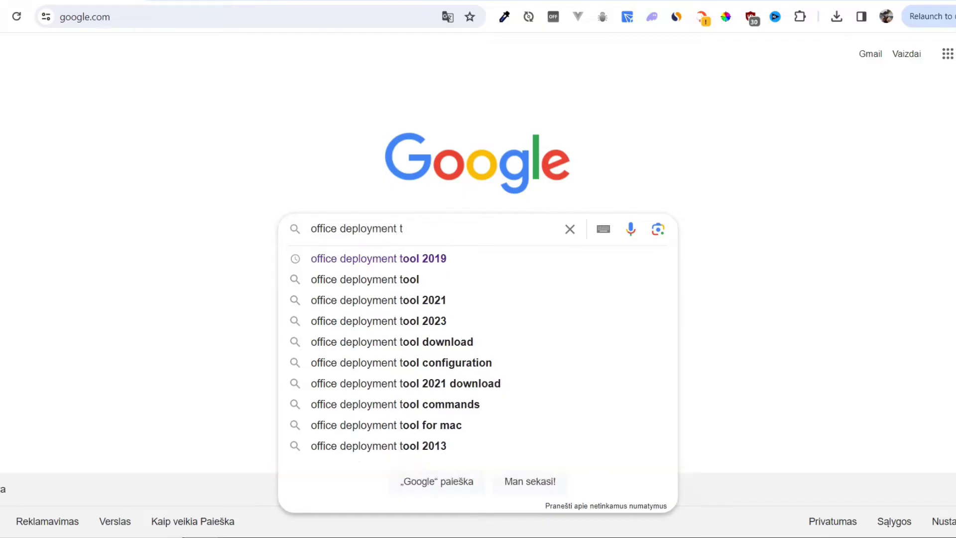
{"action": "type", "text": "ool"}
{"action": "key", "text": "Return"}
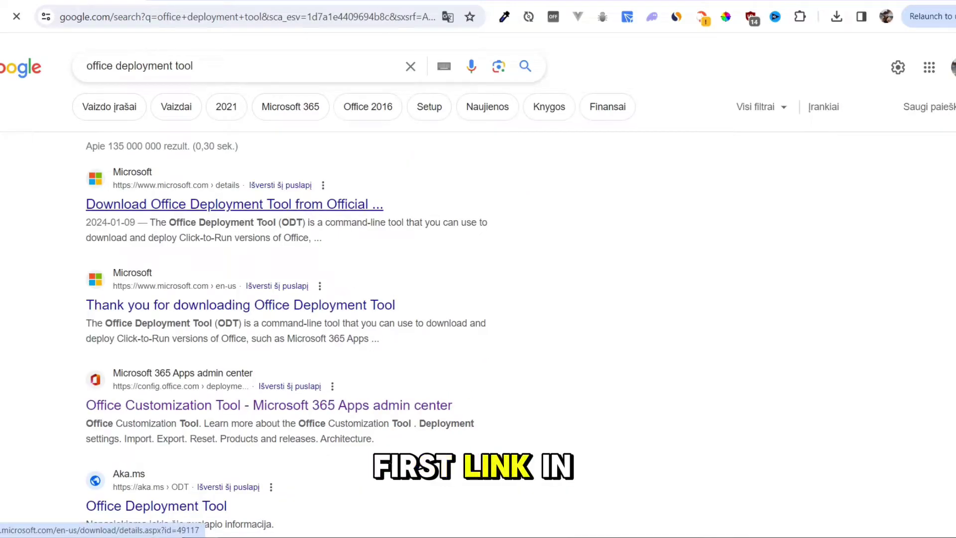
{"action": "left_click", "coordinate": [234, 204]}
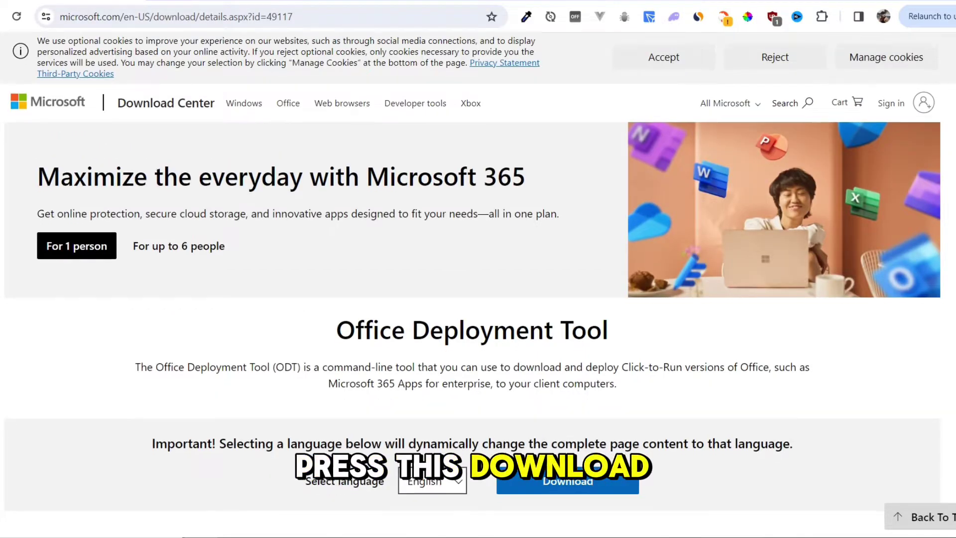
Step: Download the English Office Deployment Tool and allow the blocked unverified file to be downloaded
{"action": "scroll", "coordinate": [478, 279], "scroll_direction": "down", "scroll_amount": 2}
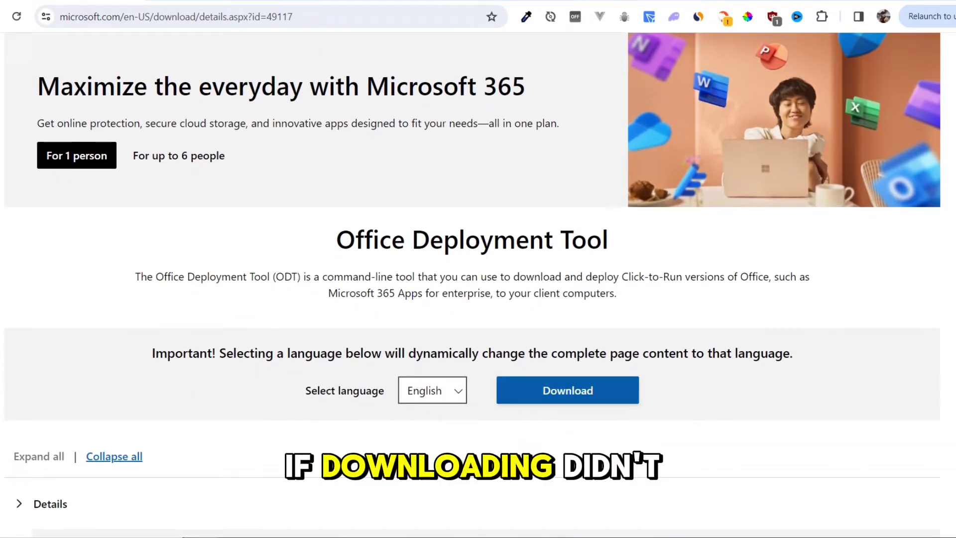
{"action": "left_click", "coordinate": [568, 390]}
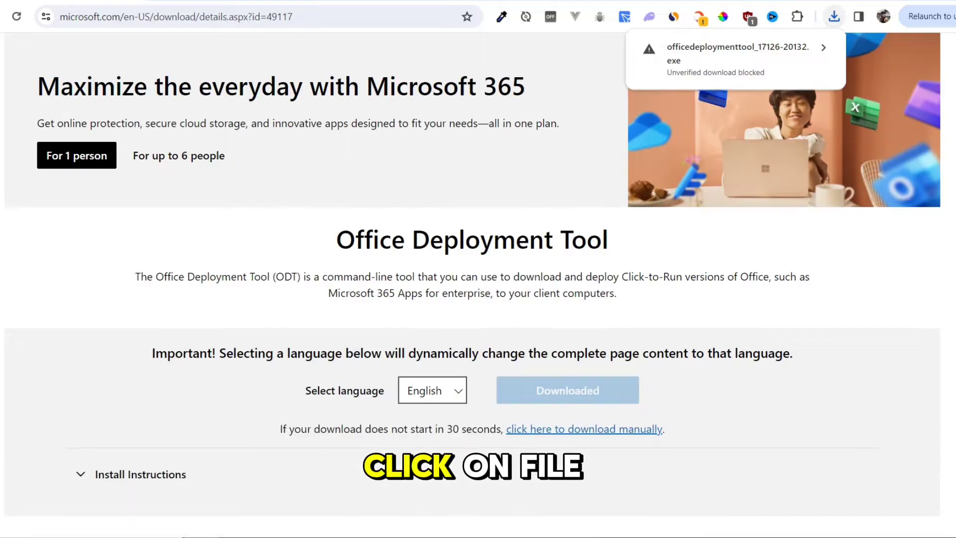
{"action": "left_click", "coordinate": [737, 60]}
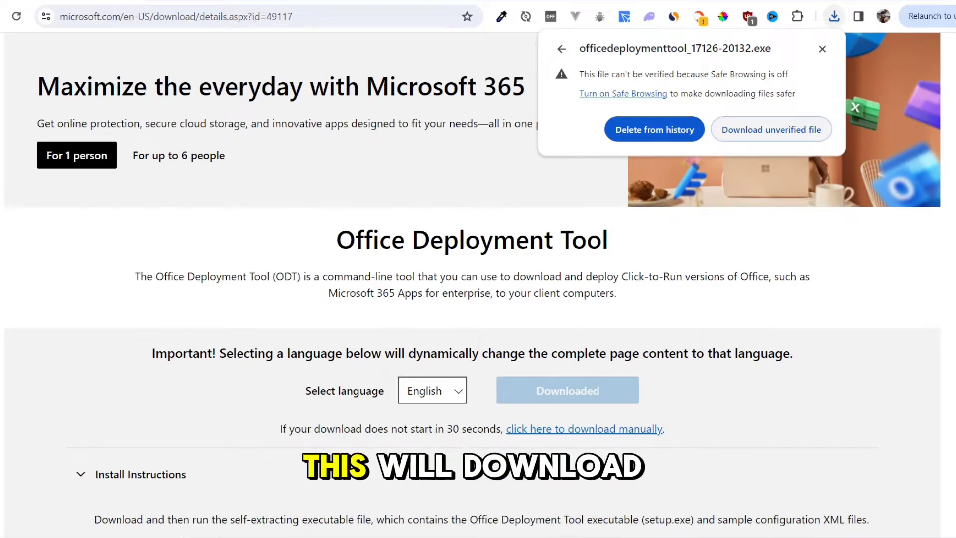
{"action": "left_click", "coordinate": [771, 130]}
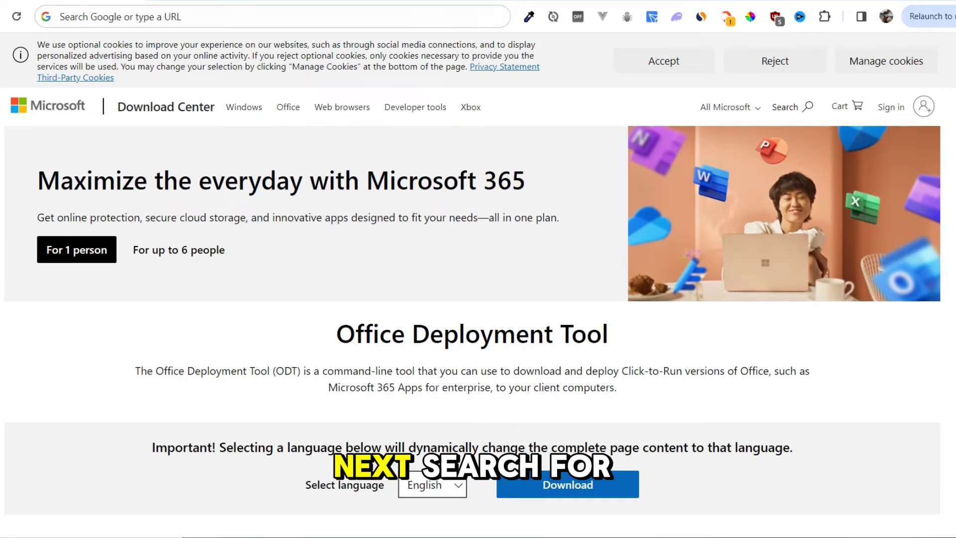
Step: Search for "office customization tool" and open the Office Customization Tool page of the Microsoft 365 Apps admin center
{"action": "key", "text": "ctrl+l"}
{"action": "type", "text": "offi"}
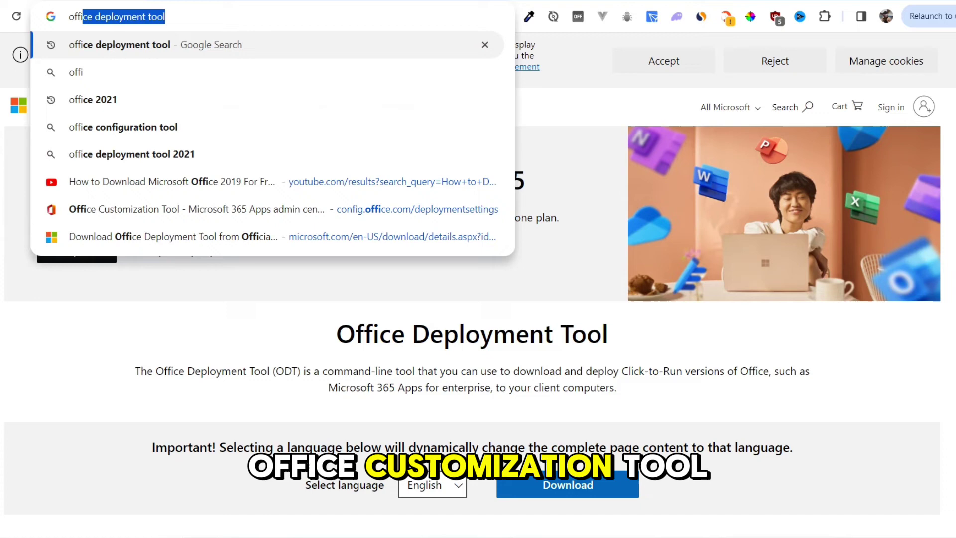
{"action": "type", "text": "ce custo"}
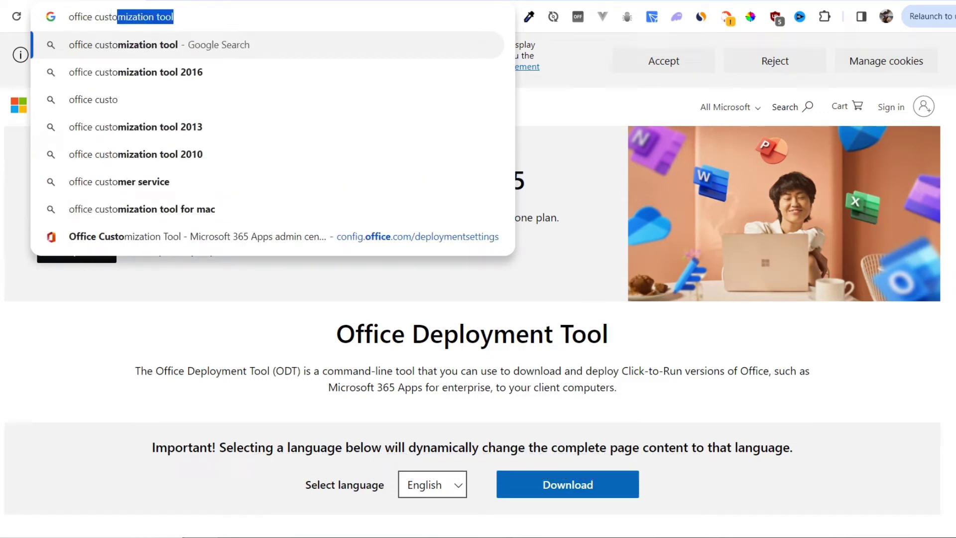
{"action": "key", "text": "Right"}
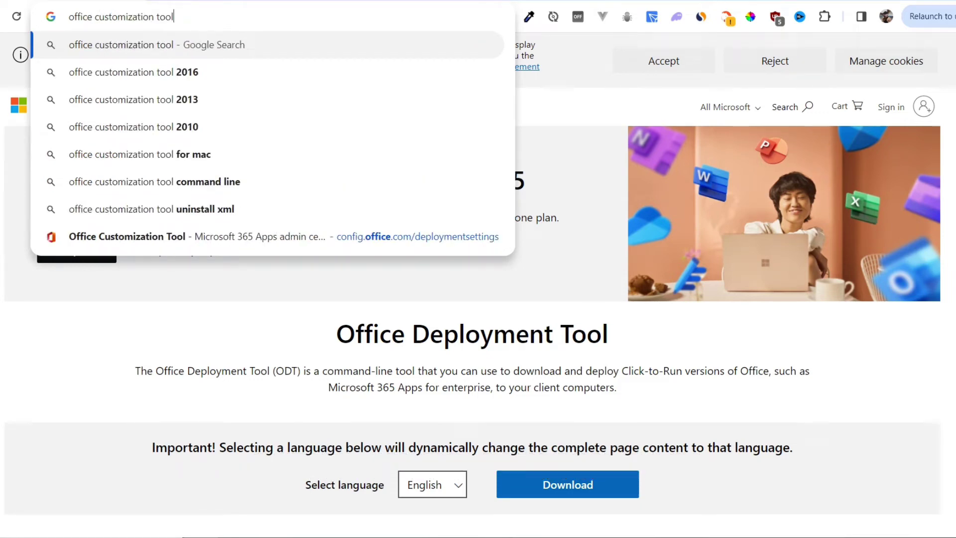
{"action": "key", "text": "Return"}
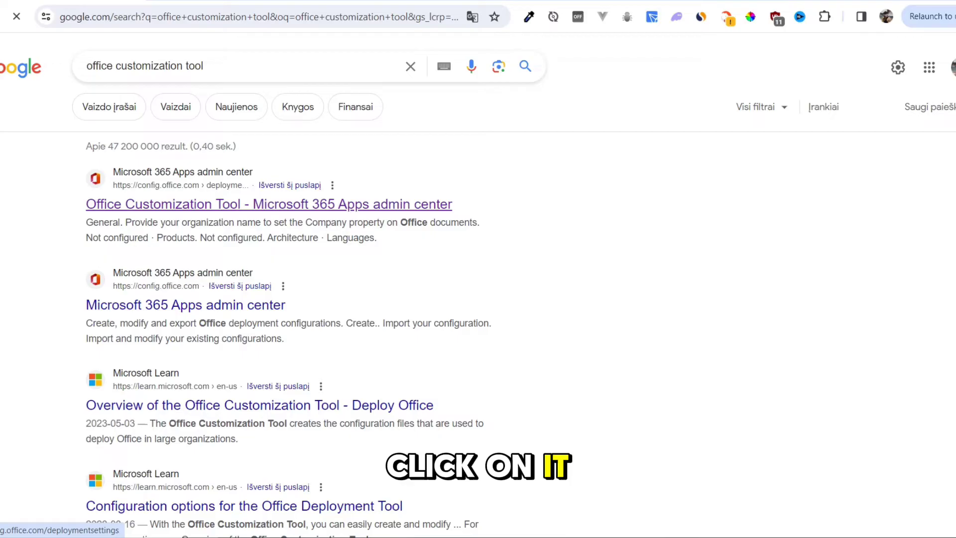
{"action": "left_click", "coordinate": [269, 205]}
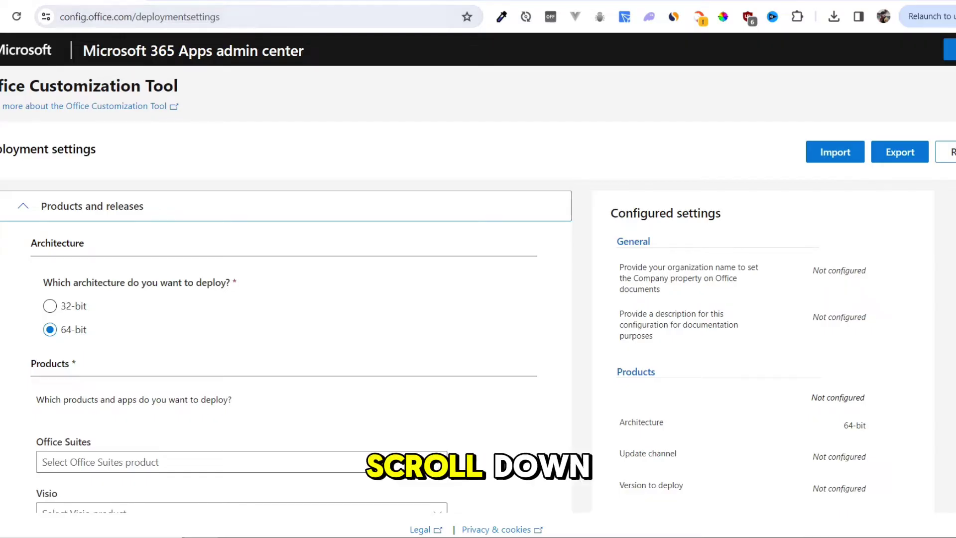
Step: Choose Office LTSC Professional Plus 2021 - Volume License as the Office suite and exclude every app except PowerPoint from deployment
{"action": "left_click", "coordinate": [432, 462]}
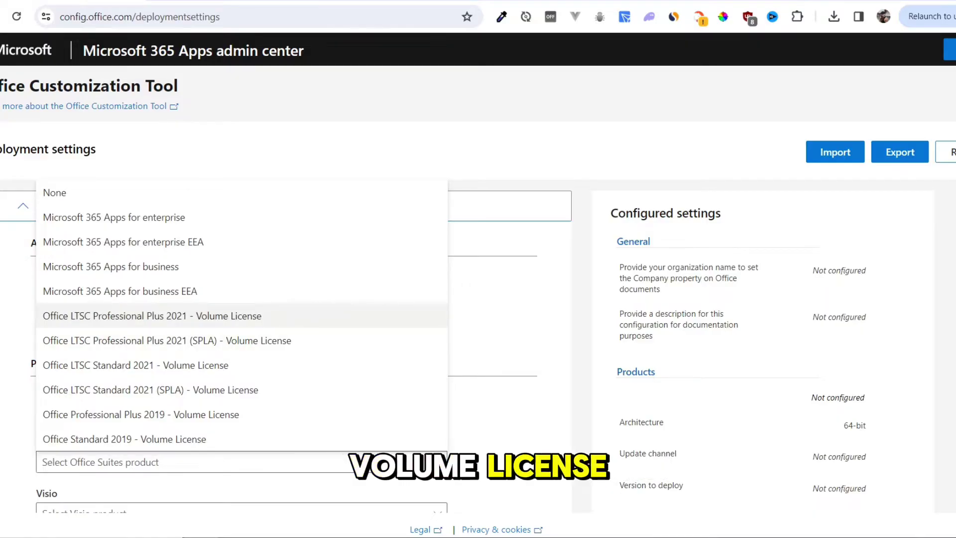
{"action": "left_click", "coordinate": [152, 316]}
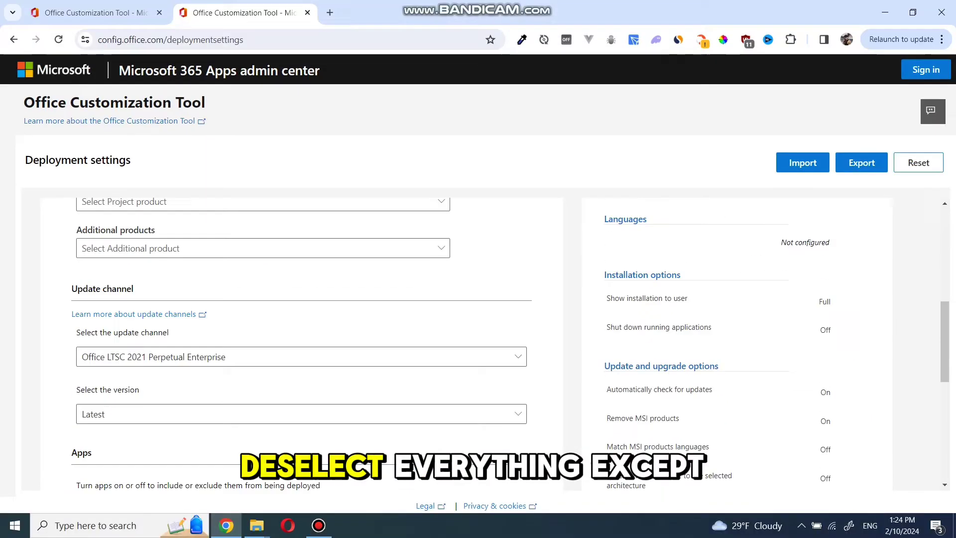
{"action": "scroll", "coordinate": [301, 343], "scroll_direction": "down", "scroll_amount": 3}
{"action": "left_click", "coordinate": [167, 391]}
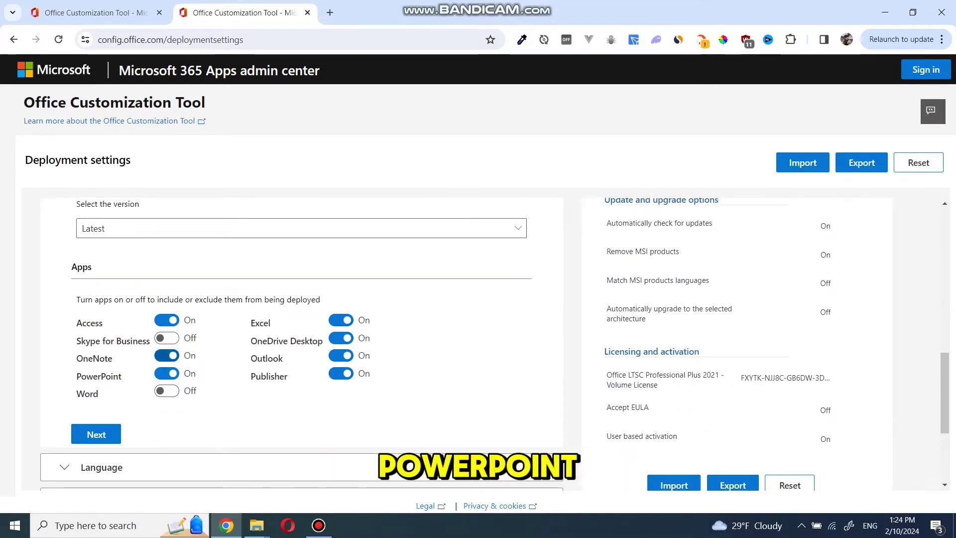
{"action": "left_click", "coordinate": [167, 356]}
{"action": "left_click", "coordinate": [166, 320]}
{"action": "left_click", "coordinate": [341, 320]}
{"action": "left_click", "coordinate": [341, 338]}
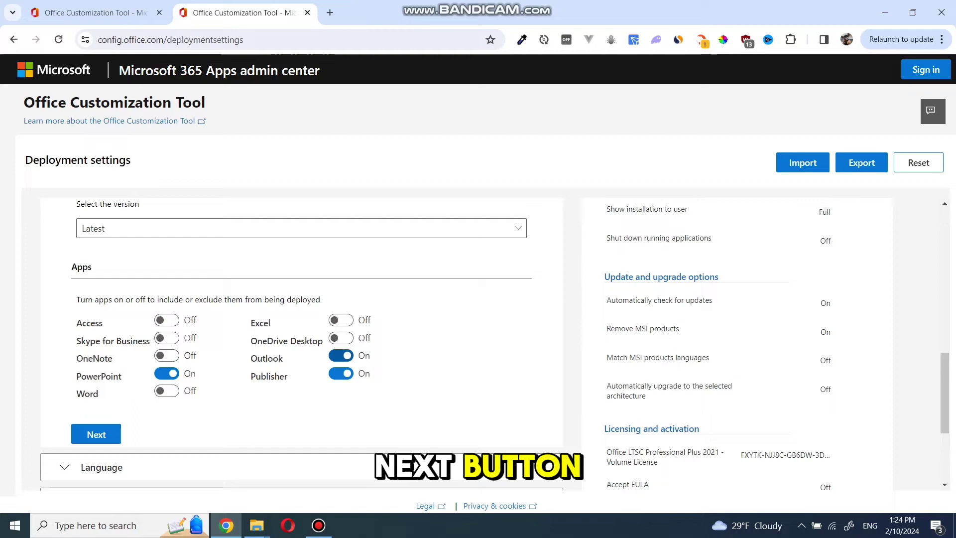
{"action": "left_click", "coordinate": [341, 356]}
{"action": "left_click", "coordinate": [340, 373]}
{"action": "left_click", "coordinate": [96, 434]}
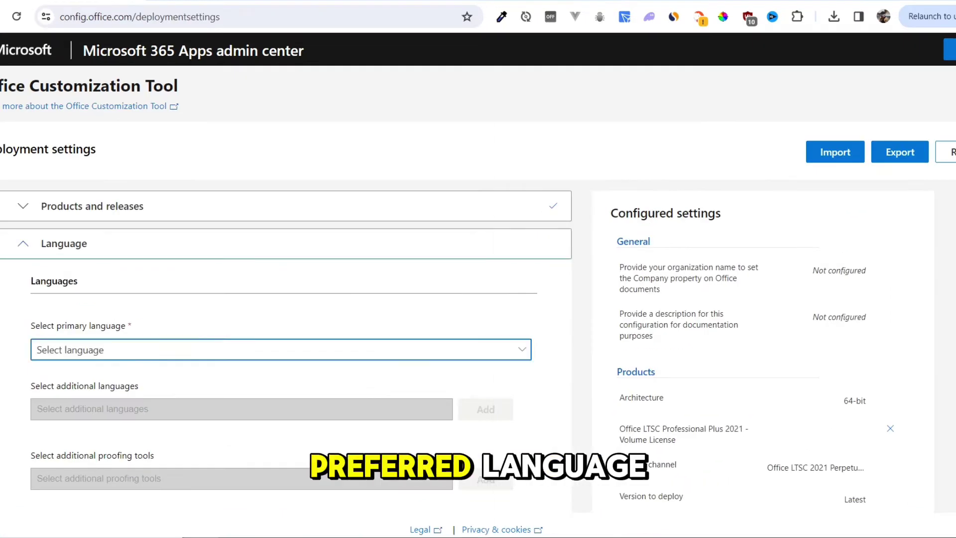
Step: Set the primary language to English (United States) and proceed to the installation options
{"action": "left_click", "coordinate": [280, 350]}
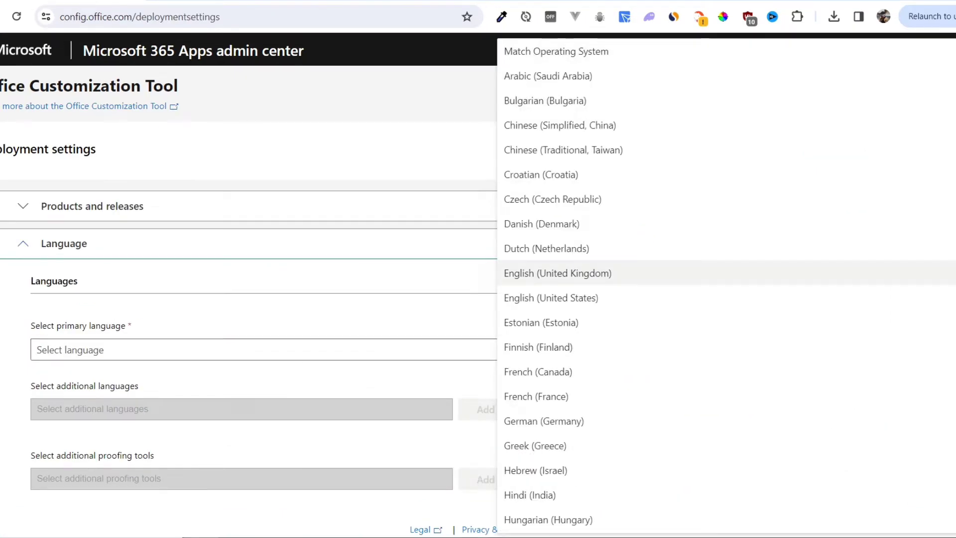
{"action": "key", "text": "Return"}
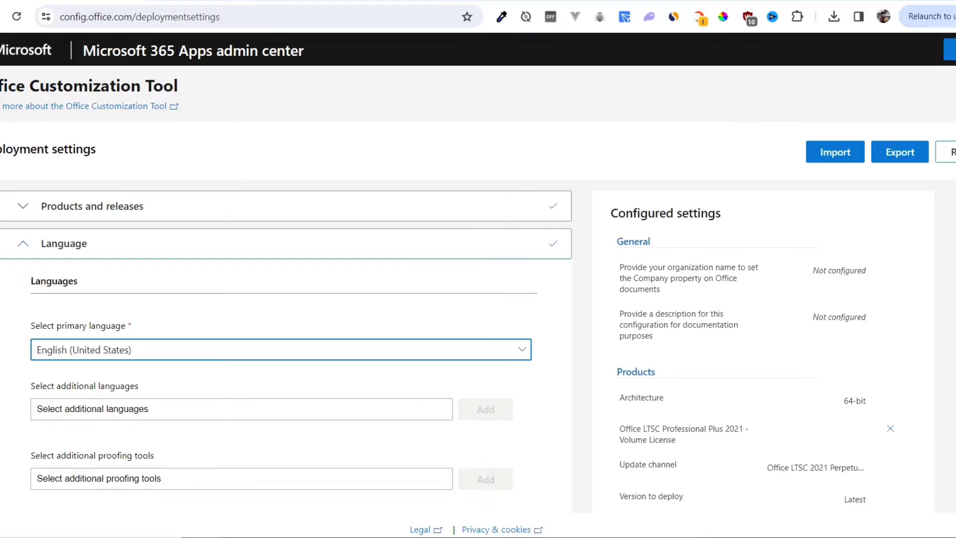
{"action": "scroll", "coordinate": [283, 351], "scroll_direction": "down", "scroll_amount": 2}
{"action": "left_click", "coordinate": [57, 425]}
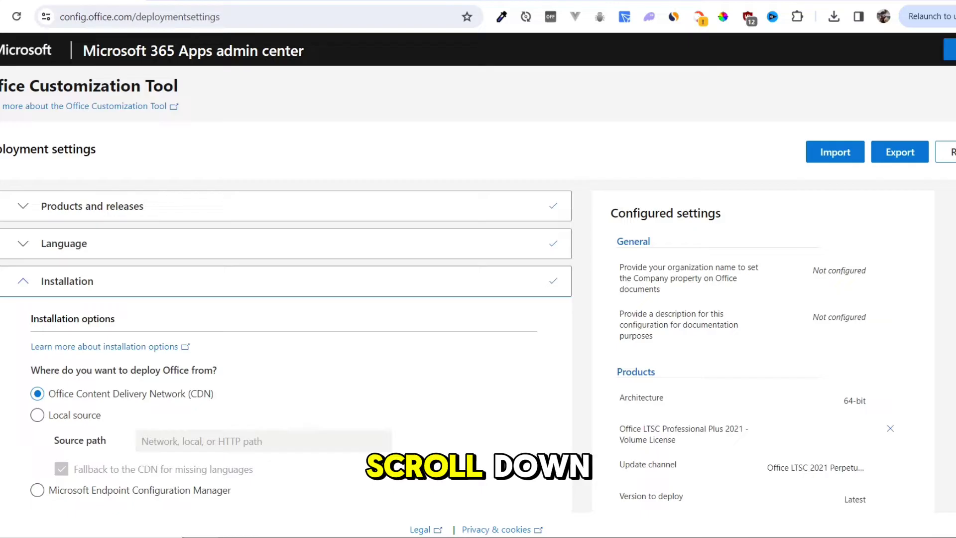
Step: Accept the default installation options and turn off uninstalling MSI versions of Office in the upgrade options
{"action": "scroll", "coordinate": [284, 351], "scroll_direction": "down", "scroll_amount": 3}
{"action": "left_click", "coordinate": [58, 456]}
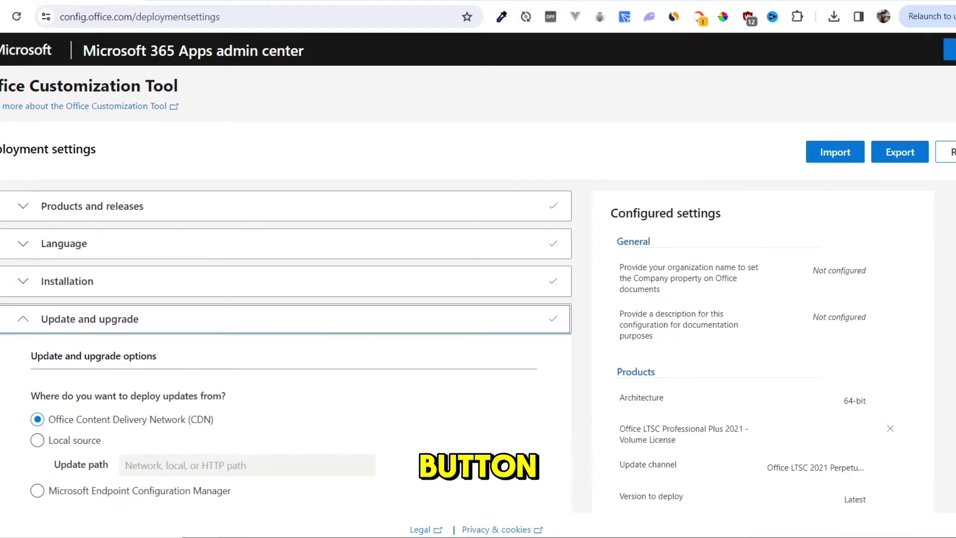
{"action": "scroll", "coordinate": [286, 349], "scroll_direction": "down", "scroll_amount": 5}
{"action": "scroll", "coordinate": [287, 349], "scroll_direction": "down", "scroll_amount": 1}
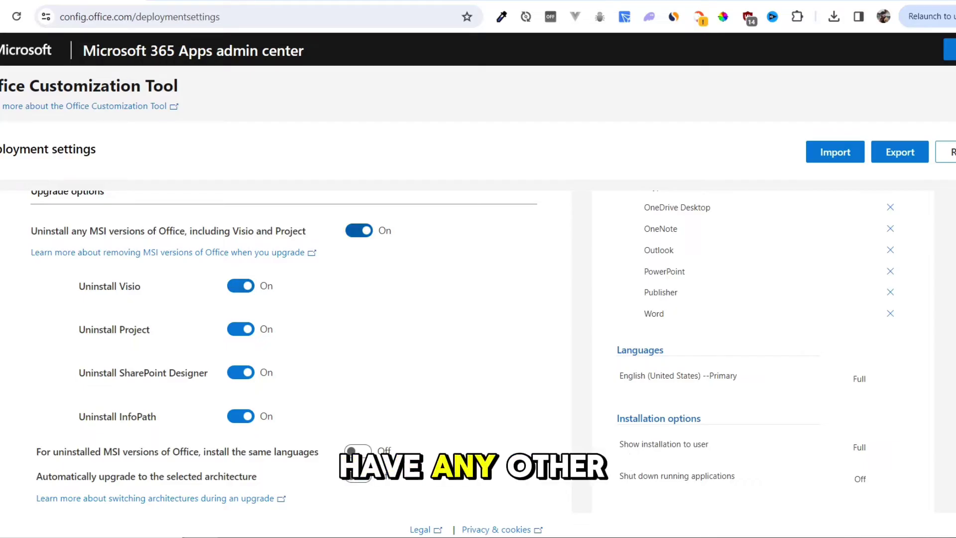
{"action": "left_click", "coordinate": [359, 231]}
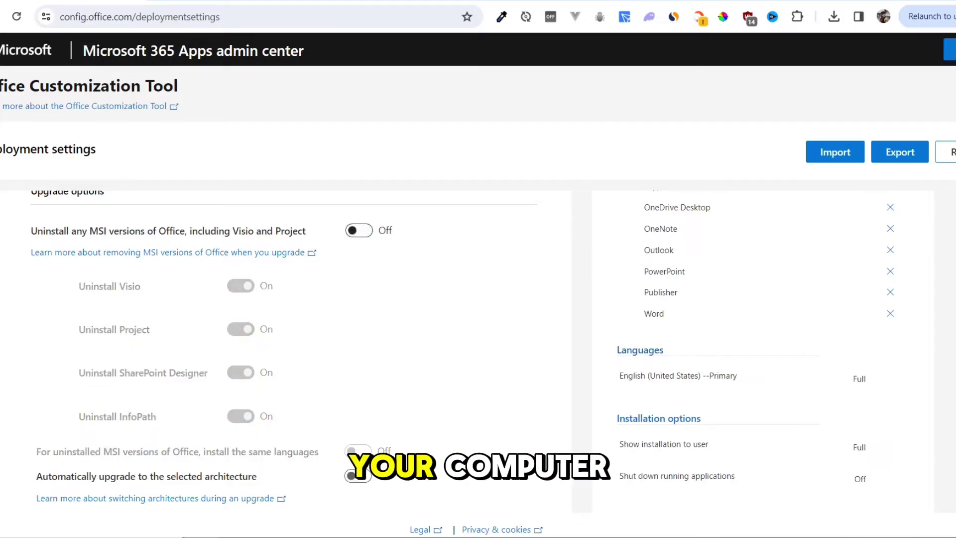
{"action": "scroll", "coordinate": [462, 351], "scroll_direction": "down", "scroll_amount": 1}
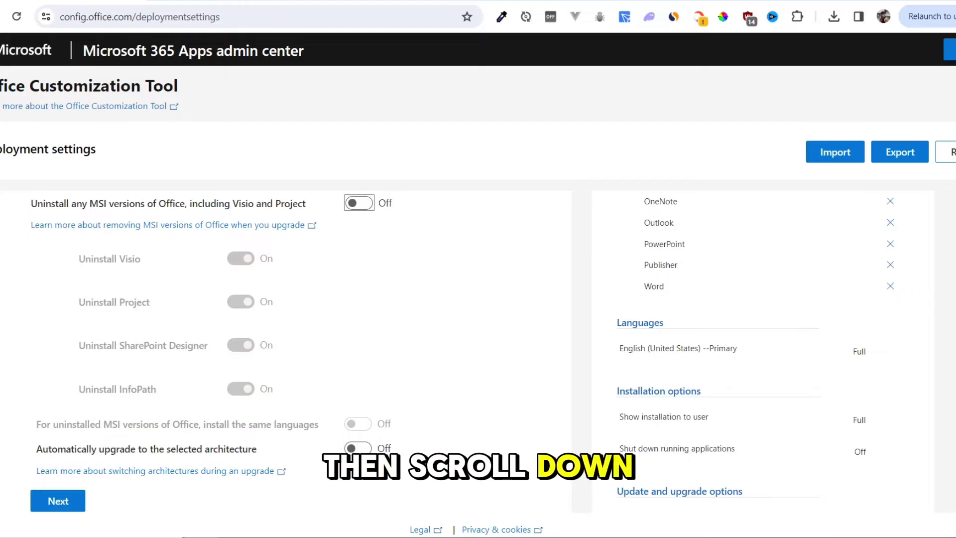
{"action": "left_click", "coordinate": [58, 500]}
Step: Accept the default licensing, general and application preference settings and finish the deployment configuration
{"action": "scroll", "coordinate": [286, 351], "scroll_direction": "down", "scroll_amount": 6}
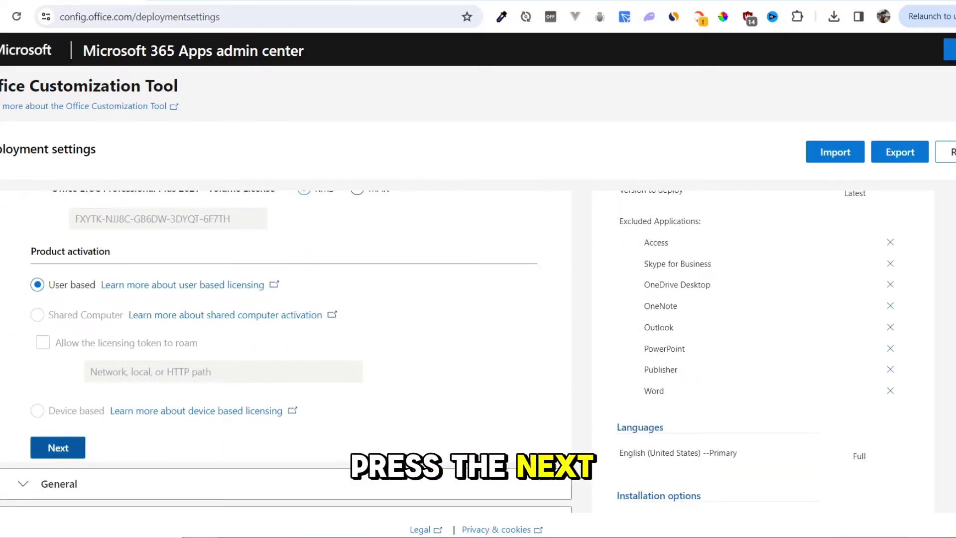
{"action": "left_click", "coordinate": [58, 448]}
{"action": "scroll", "coordinate": [285, 351], "scroll_direction": "down", "scroll_amount": 1}
{"action": "scroll", "coordinate": [286, 351], "scroll_direction": "down", "scroll_amount": 5}
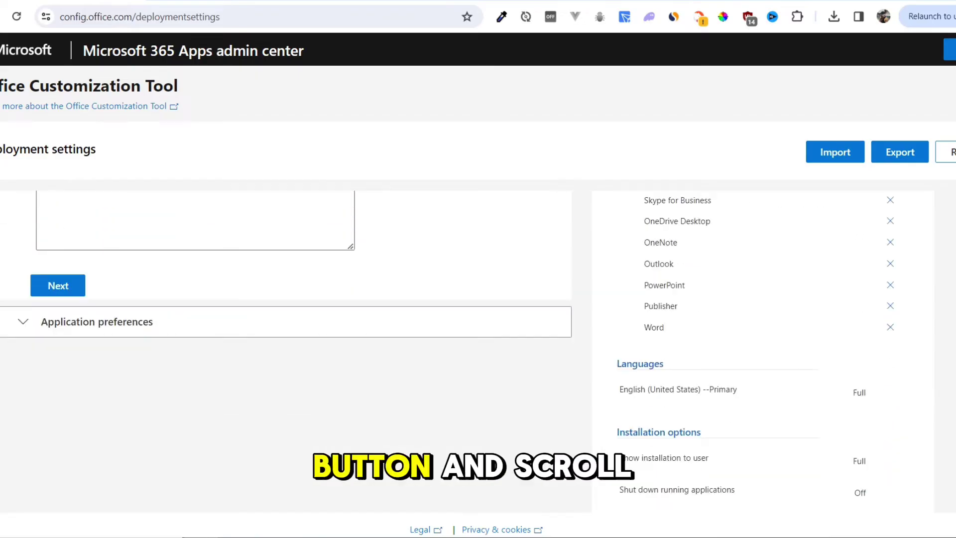
{"action": "scroll", "coordinate": [286, 351], "scroll_direction": "down", "scroll_amount": 2}
{"action": "scroll", "coordinate": [285, 351], "scroll_direction": "up", "scroll_amount": 1}
{"action": "left_click", "coordinate": [58, 228]}
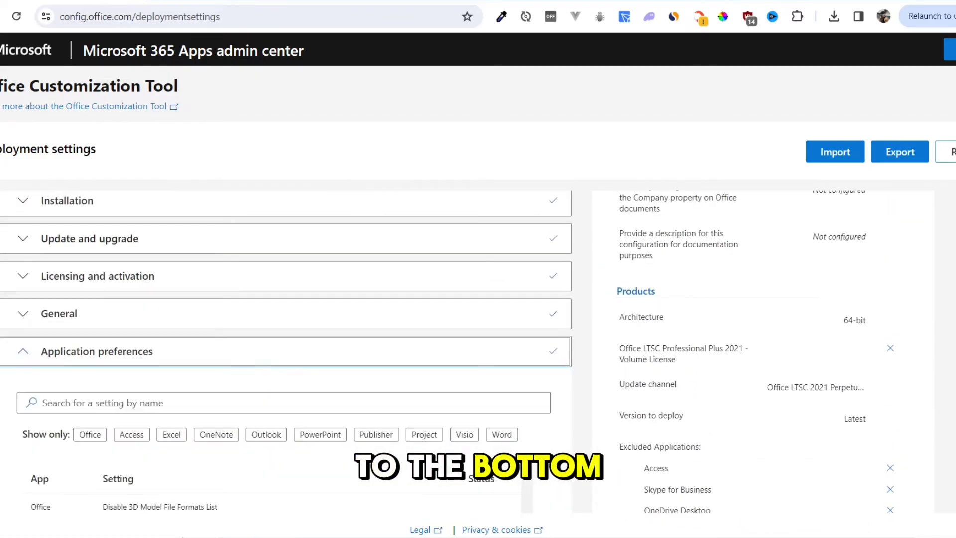
{"action": "scroll", "coordinate": [286, 351], "scroll_direction": "down", "scroll_amount": 10}
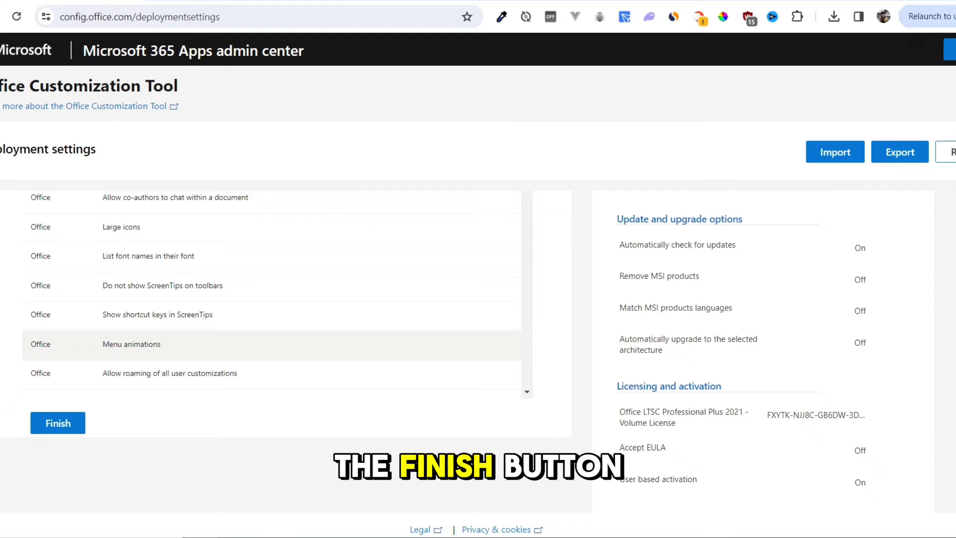
{"action": "left_click", "coordinate": [58, 423]}
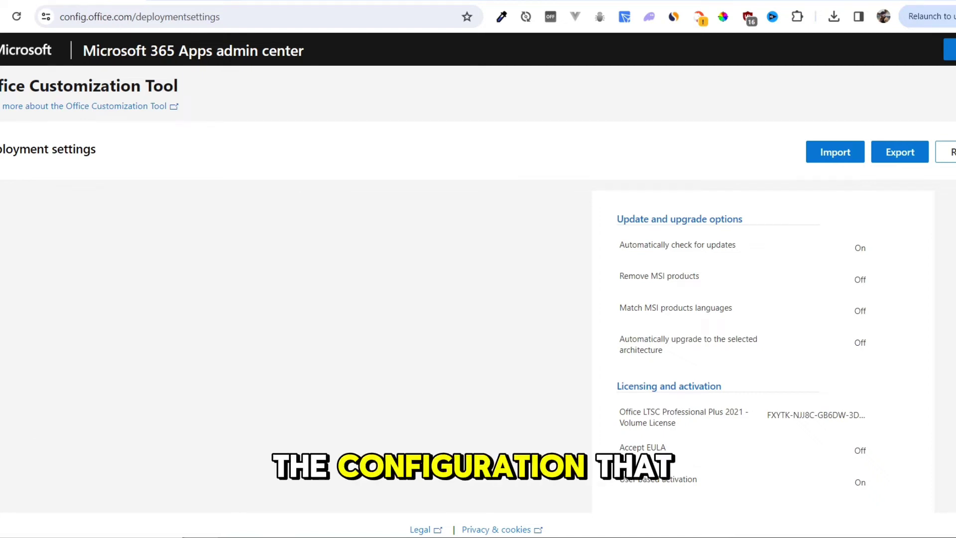
Step: Export the configuration as "Configuration" with Office Open XML formats as the default, accepting the license agreement
{"action": "scroll", "coordinate": [762, 351], "scroll_direction": "up", "scroll_amount": 7}
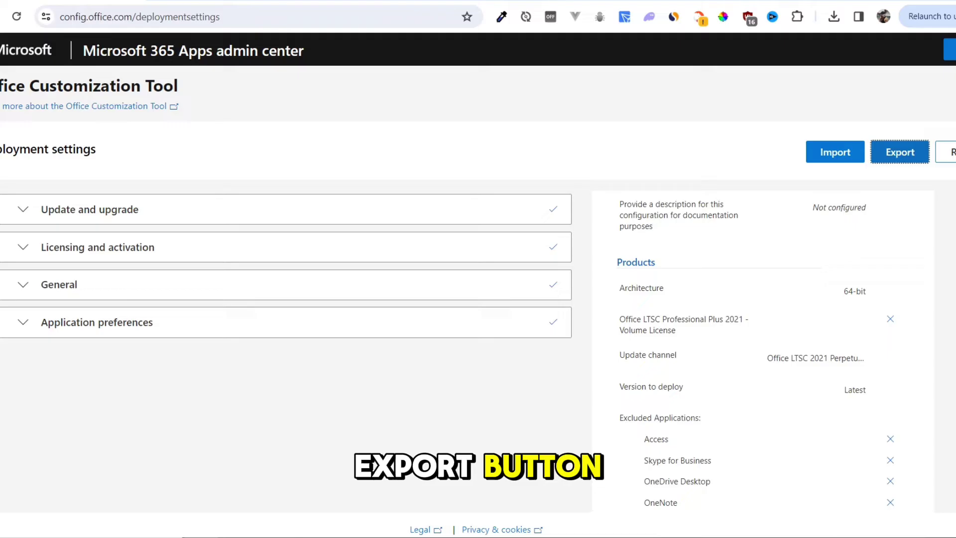
{"action": "left_click", "coordinate": [900, 152]}
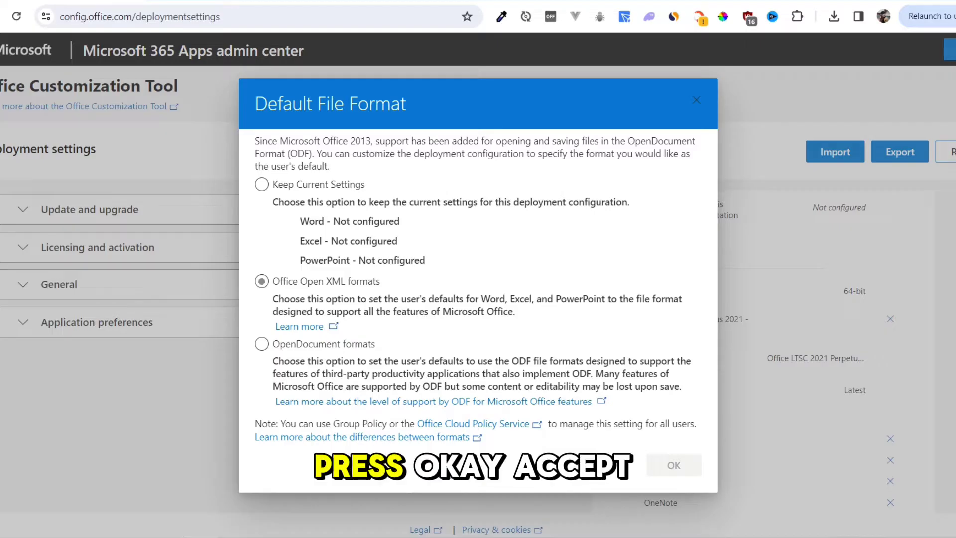
{"action": "left_click", "coordinate": [262, 281]}
{"action": "left_click", "coordinate": [674, 465]}
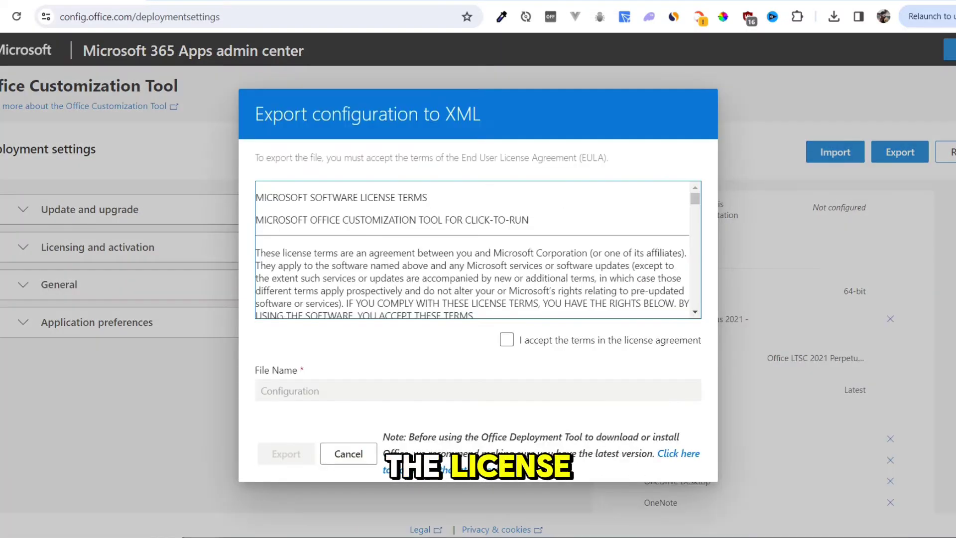
{"action": "left_click", "coordinate": [506, 340]}
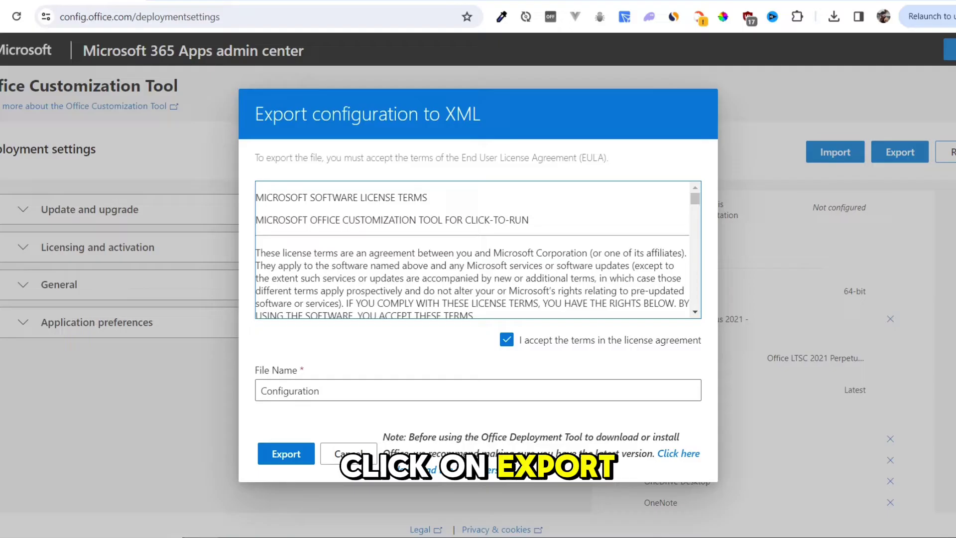
{"action": "left_click", "coordinate": [286, 454]}
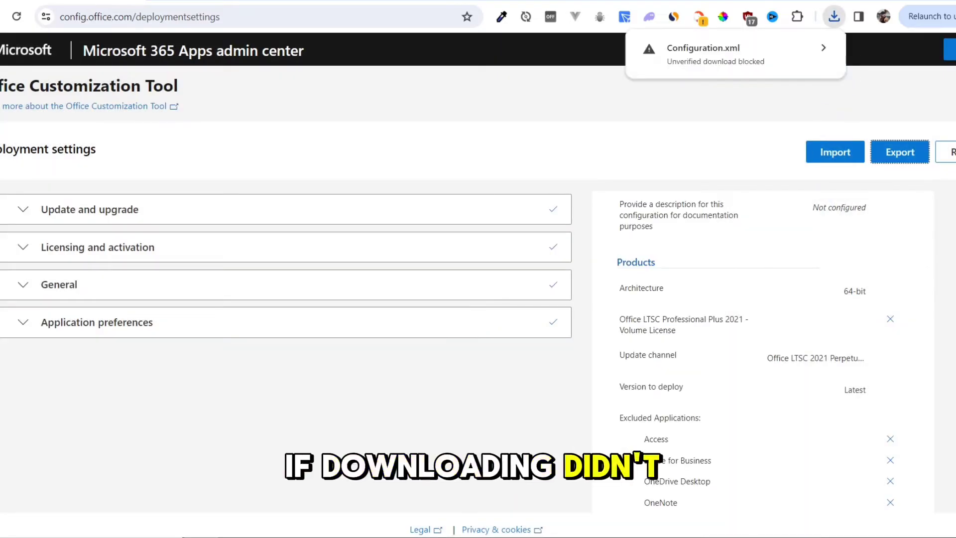
Step: Allow the blocked, unverified download of Configuration.xml and show the downloaded file in its folder
{"action": "left_click", "coordinate": [735, 55]}
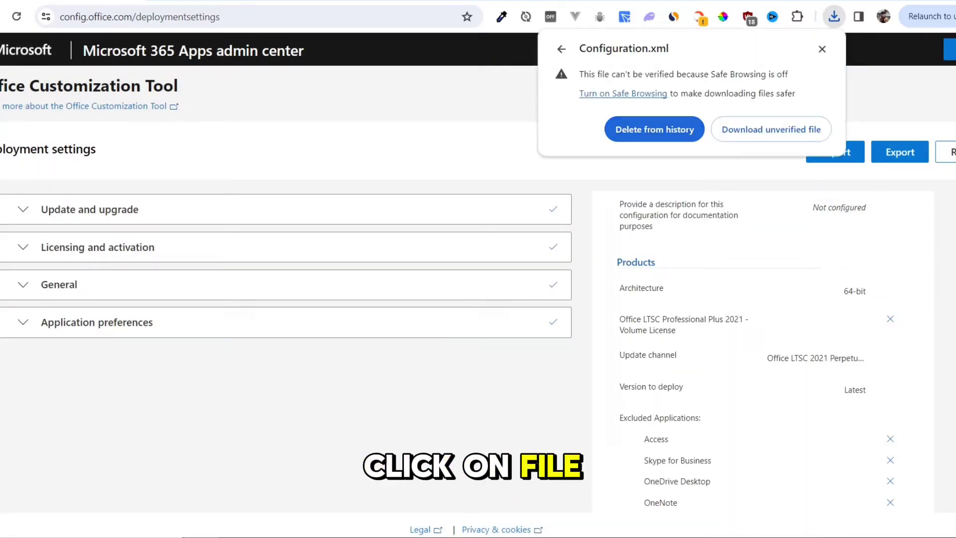
{"action": "left_click", "coordinate": [771, 130]}
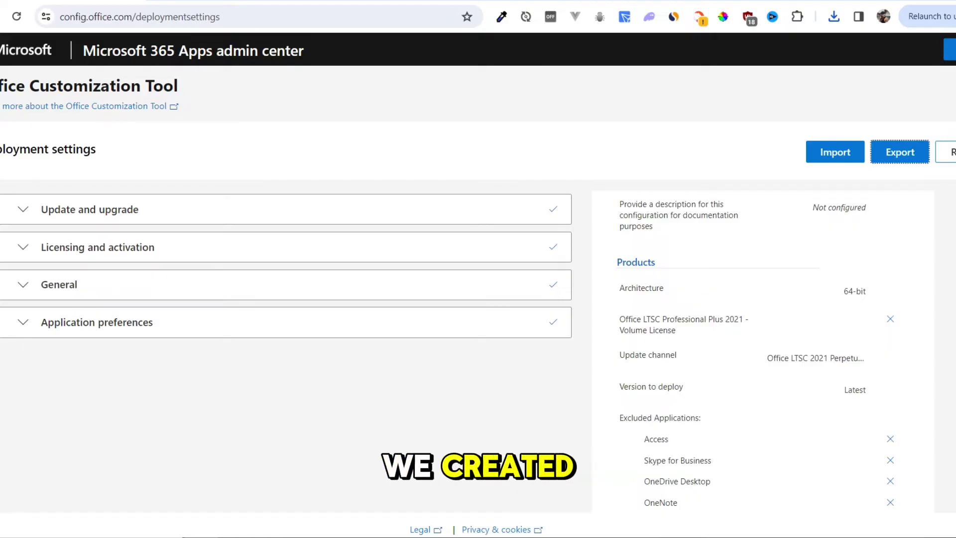
{"action": "left_click", "coordinate": [834, 16]}
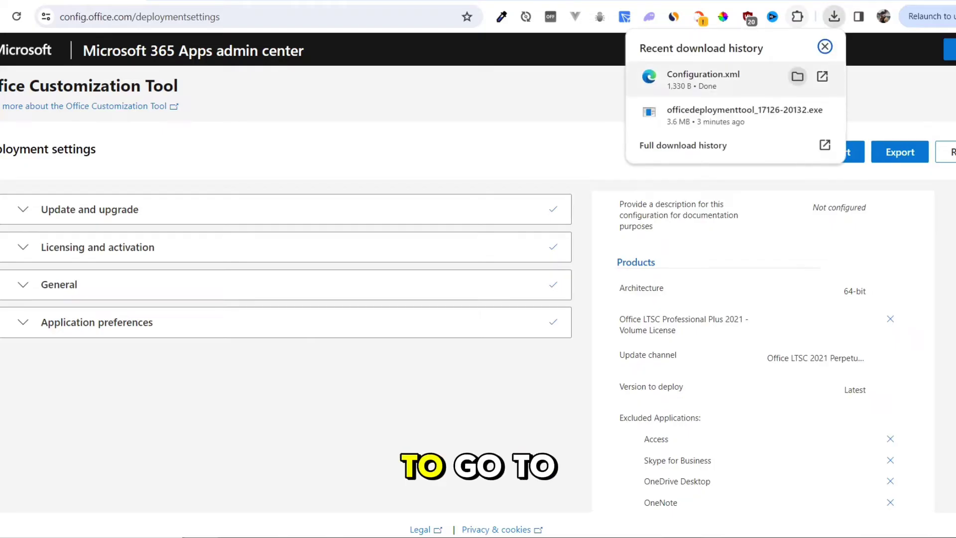
{"action": "left_click", "coordinate": [797, 76]}
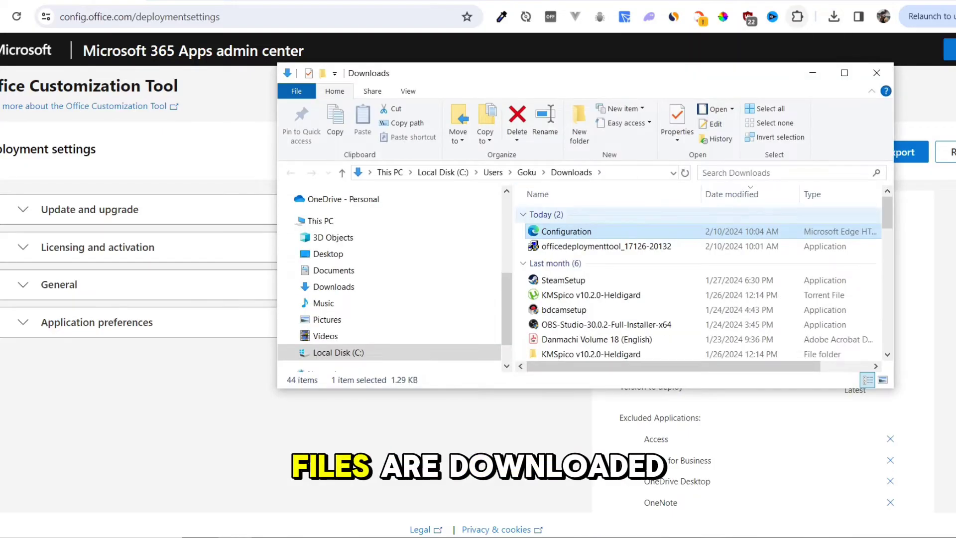
{"action": "right_click", "coordinate": [521, 228]}
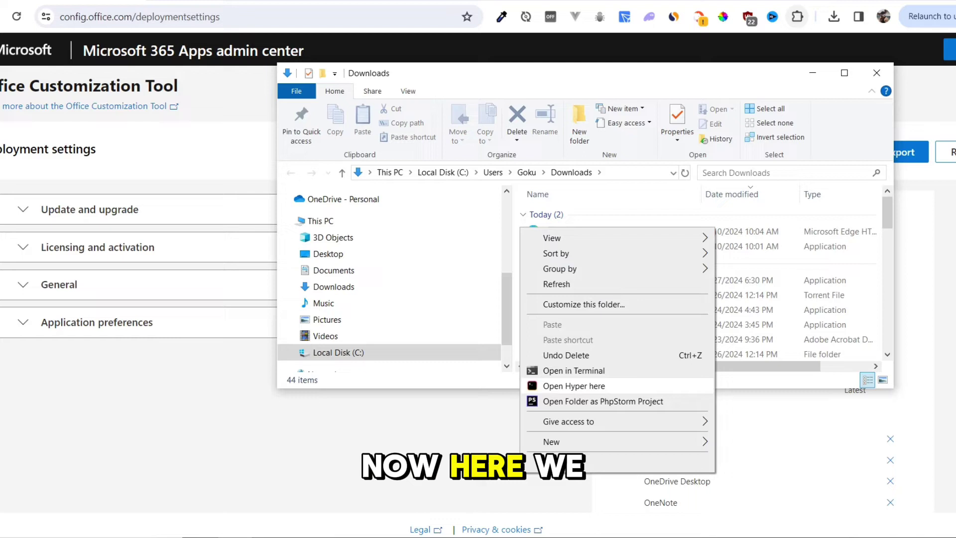
{"action": "mouse_move", "coordinate": [622, 442]}
{"action": "left_click", "coordinate": [747, 236]}
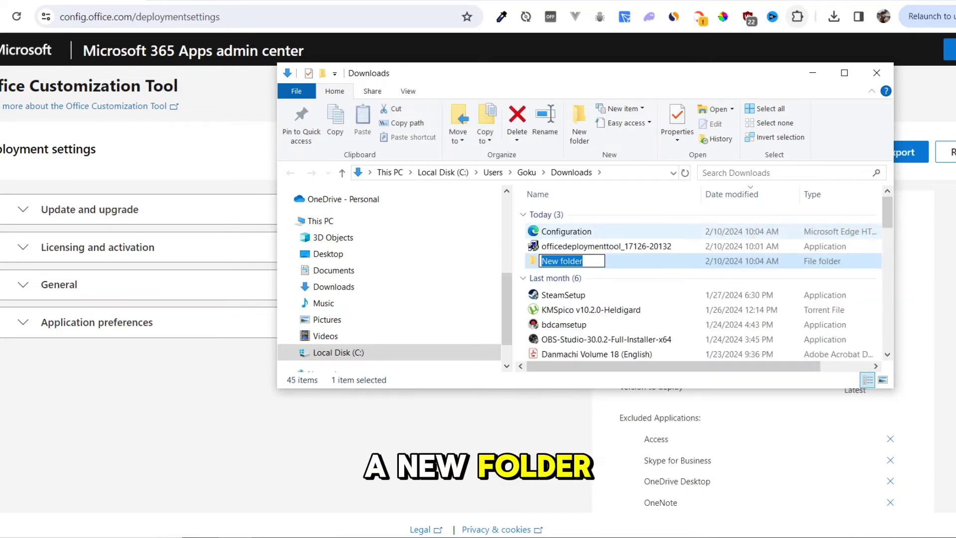
{"action": "type", "text": "office"}
{"action": "key", "text": "Return"}
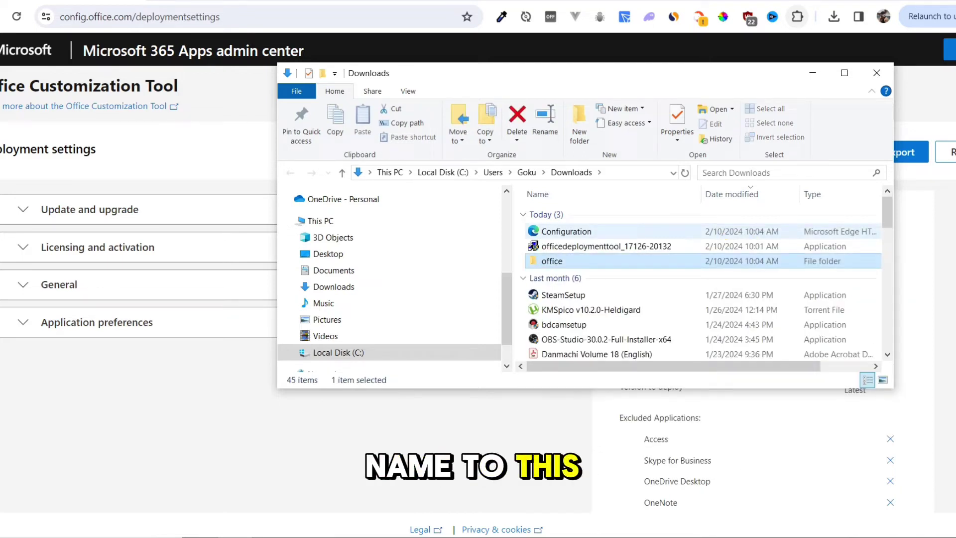
{"action": "left_click_drag", "start_coordinate": [518, 226], "coordinate": [552, 261]}
{"action": "double_click", "coordinate": [552, 231]}
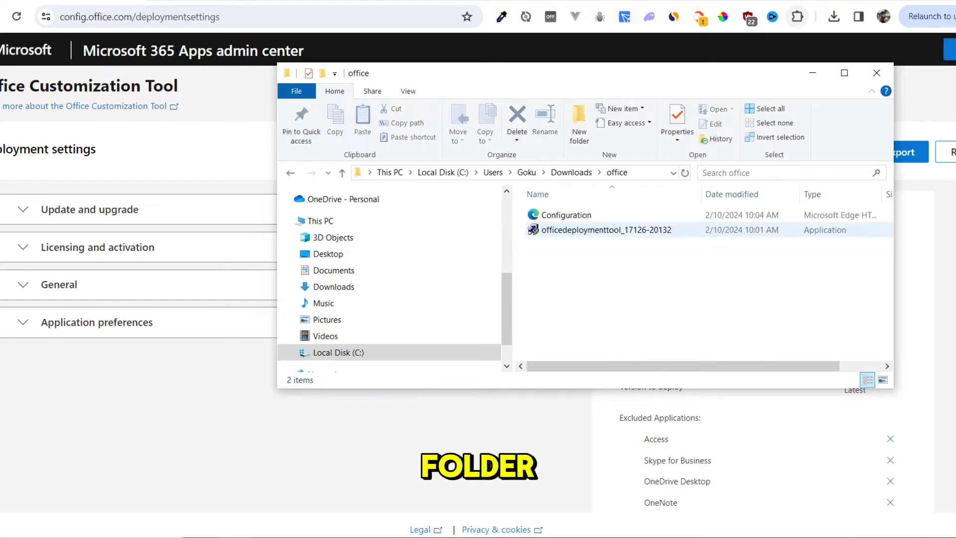
{"action": "double_click", "coordinate": [578, 230]}
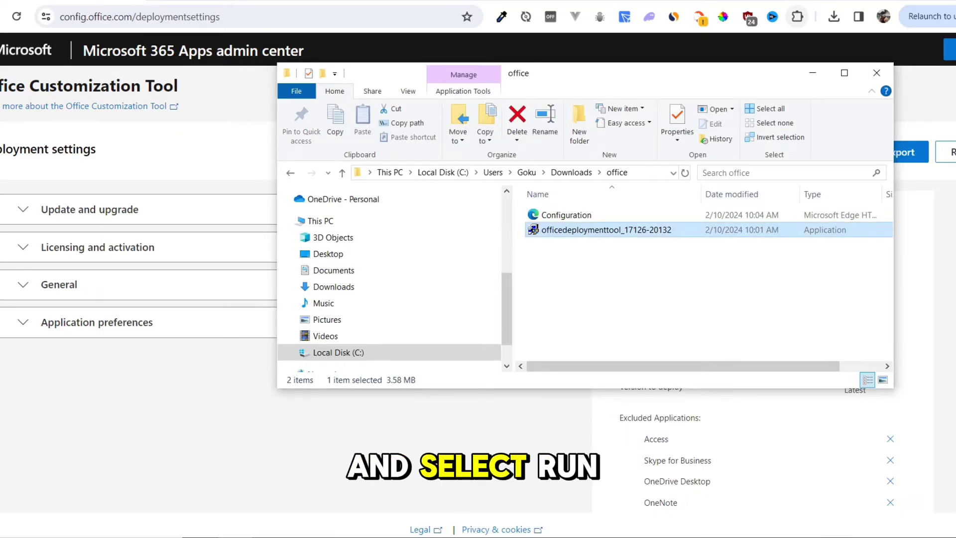
{"action": "right_click", "coordinate": [577, 230]}
{"action": "left_click", "coordinate": [608, 82]}
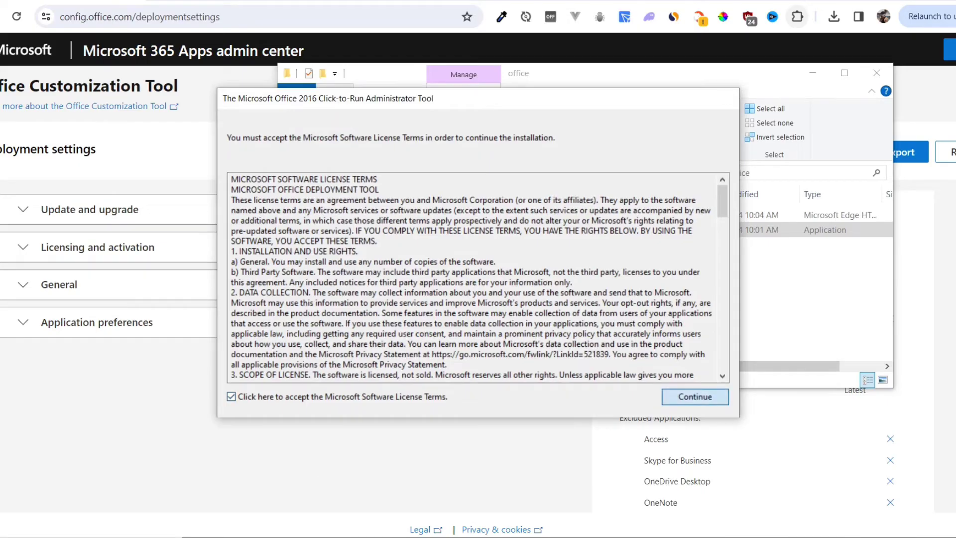
{"action": "left_click", "coordinate": [695, 397]}
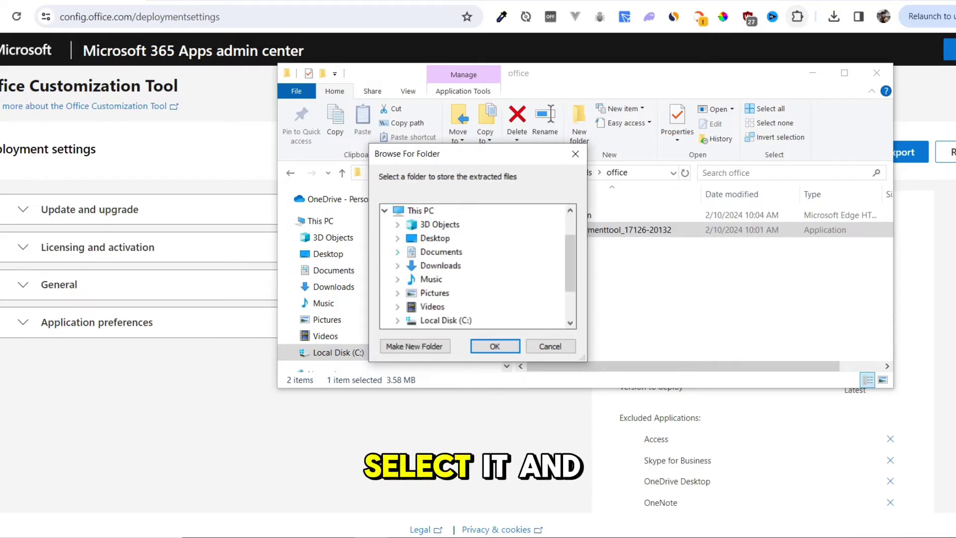
Step: Extract the deployment tool's files into the office folder inside Downloads
{"action": "left_click", "coordinate": [440, 266]}
{"action": "left_click", "coordinate": [443, 307]}
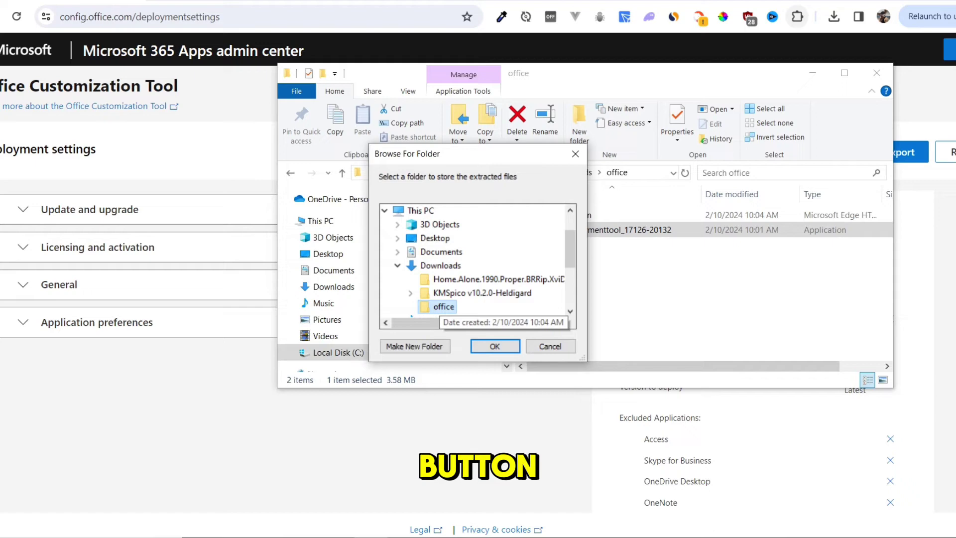
{"action": "left_click", "coordinate": [495, 346]}
{"action": "left_click", "coordinate": [566, 305]}
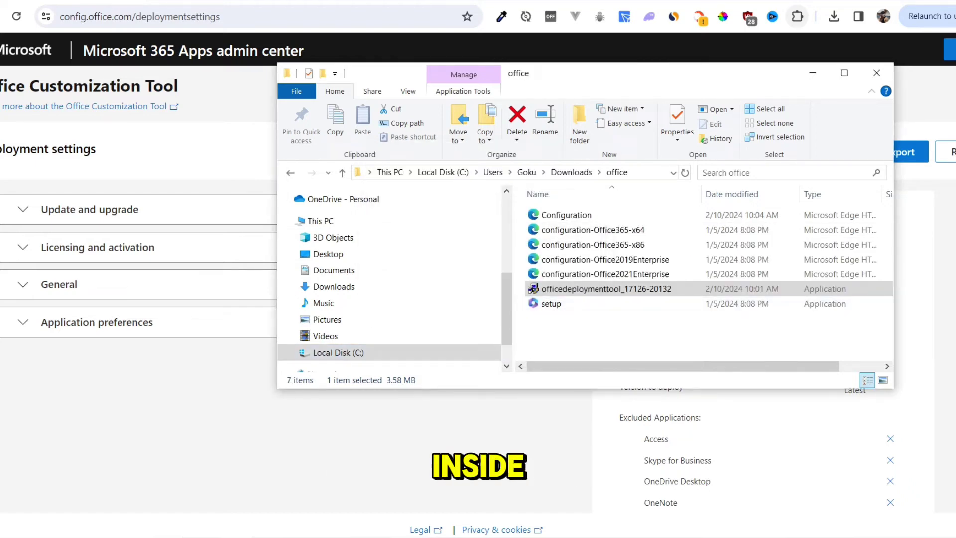
Step: Move the office folder from Downloads to the root of Local Disk (C:) and check it there
{"action": "left_click", "coordinate": [342, 173]}
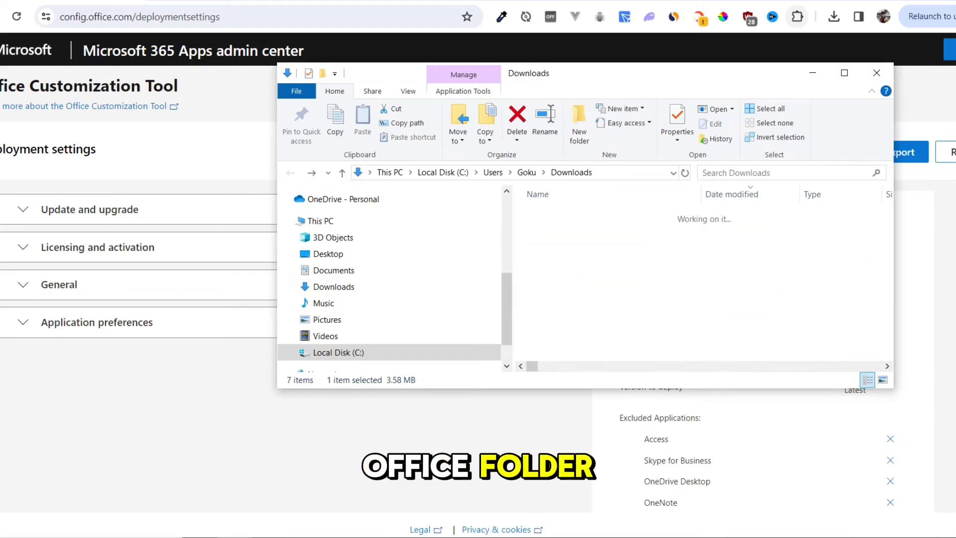
{"action": "left_click_drag", "start_coordinate": [551, 231], "coordinate": [441, 173]}
{"action": "left_click", "coordinate": [443, 172]}
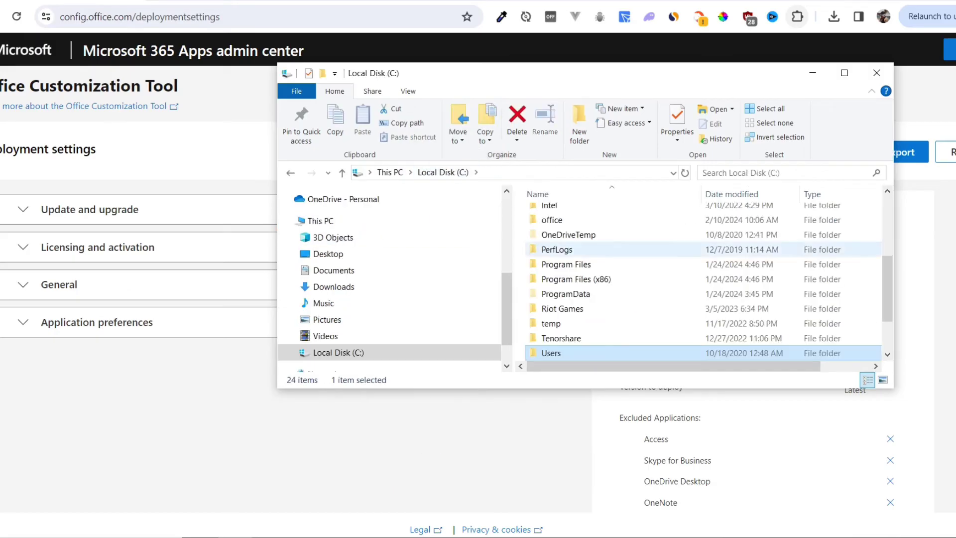
{"action": "left_click_drag", "start_coordinate": [887, 279], "coordinate": [888, 305]}
{"action": "left_click", "coordinate": [737, 252]}
{"action": "key", "text": "o"}
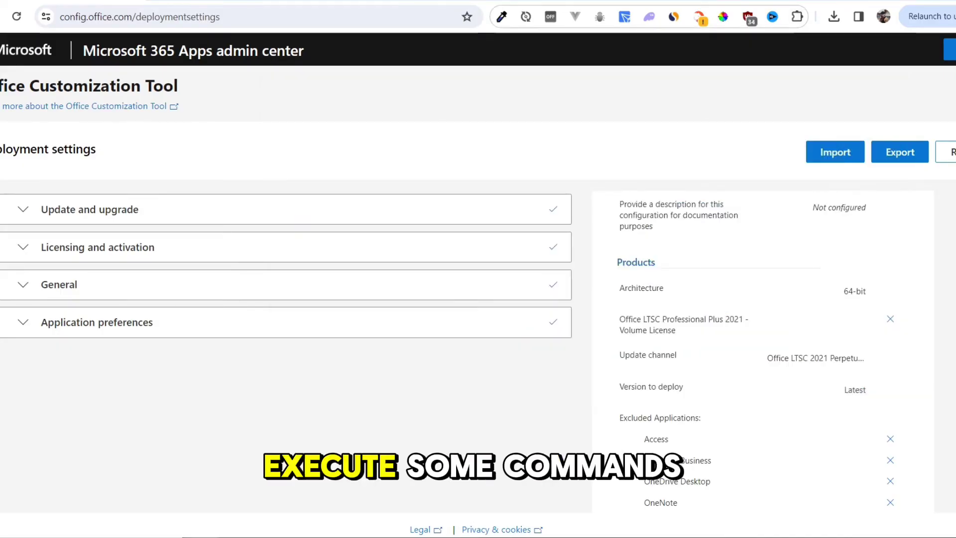
Step: Search Windows for "cmd" and start the command prompt as administrator
{"action": "key", "text": "super"}
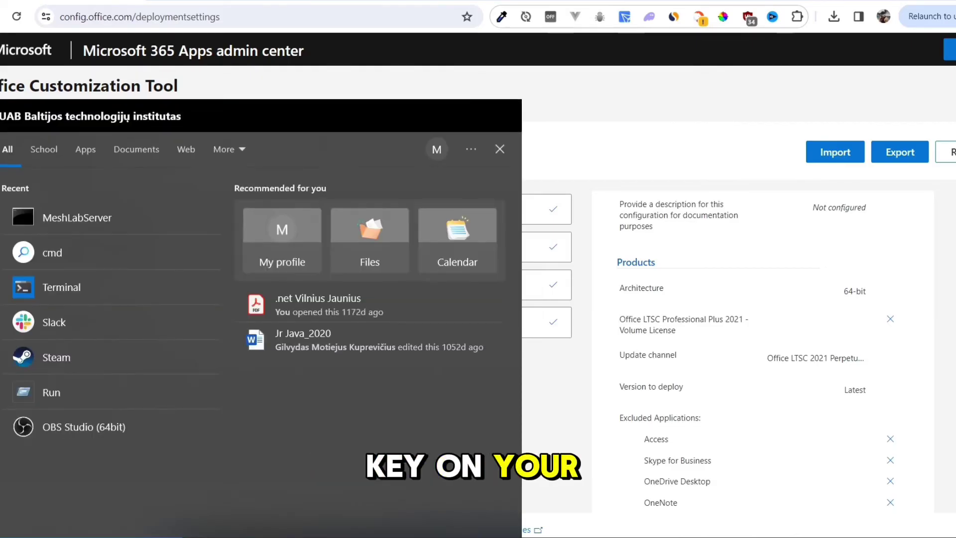
{"action": "type", "text": "cmd"}
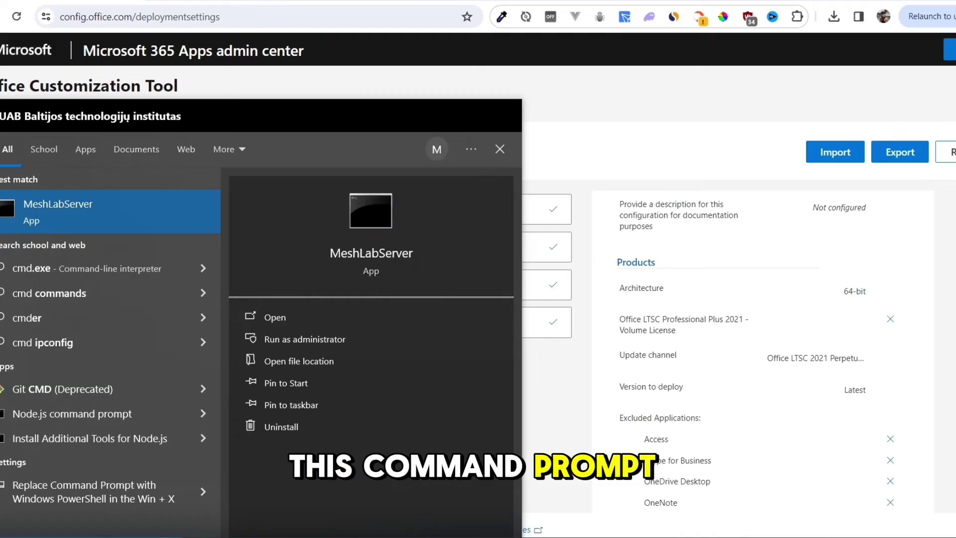
{"action": "right_click", "coordinate": [69, 208]}
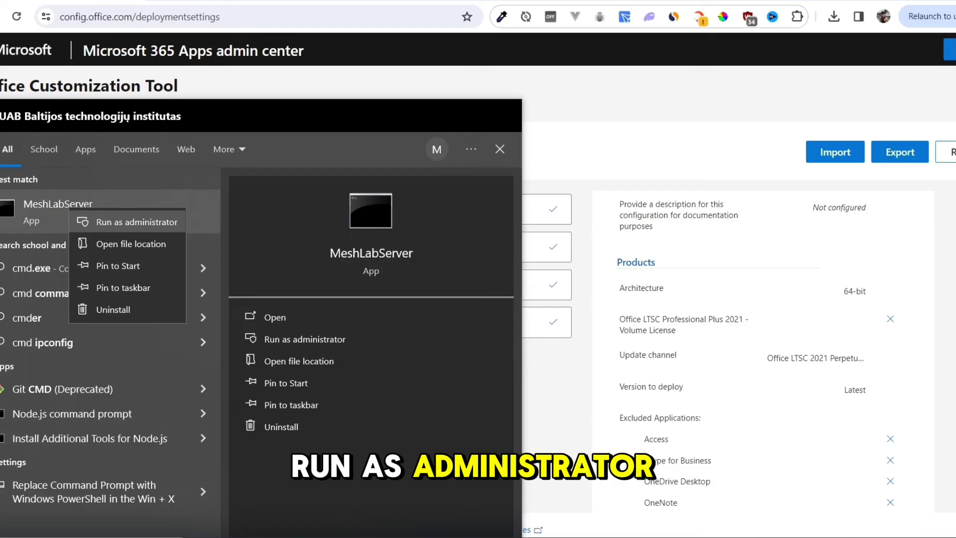
{"action": "left_click", "coordinate": [128, 222]}
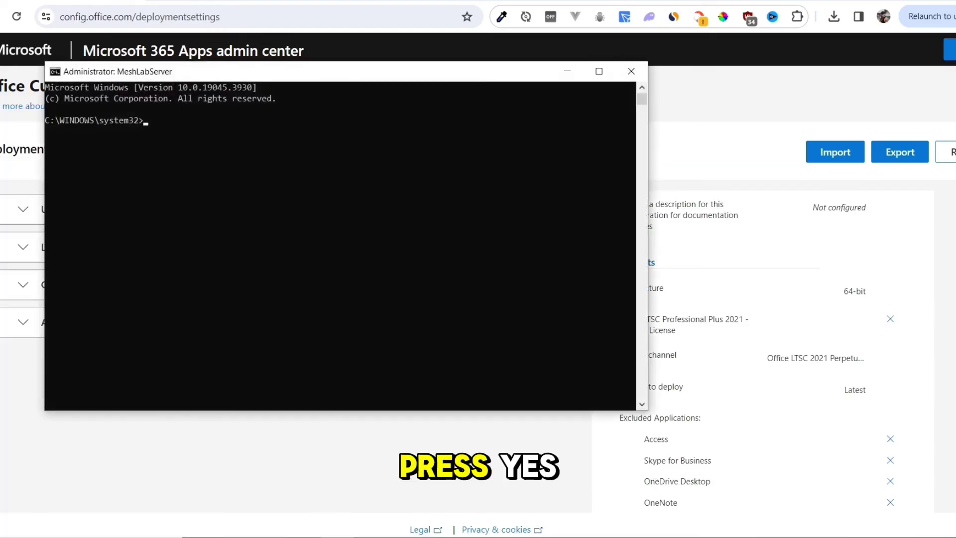
Step: Change the directory to c:\office and start the Office installation with "setup /configure configuration.xml"
{"action": "type", "text": "cd c:\\office"}
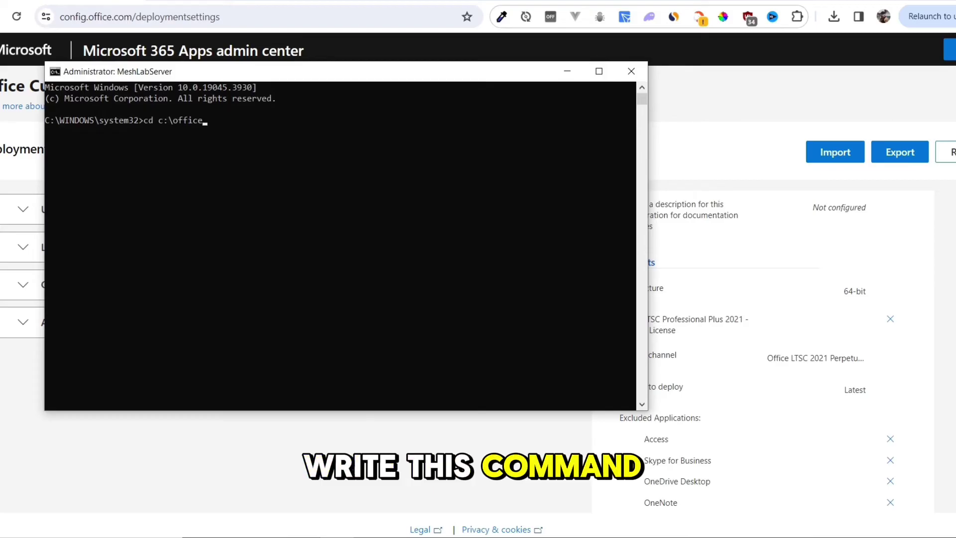
{"action": "key", "text": "Return"}
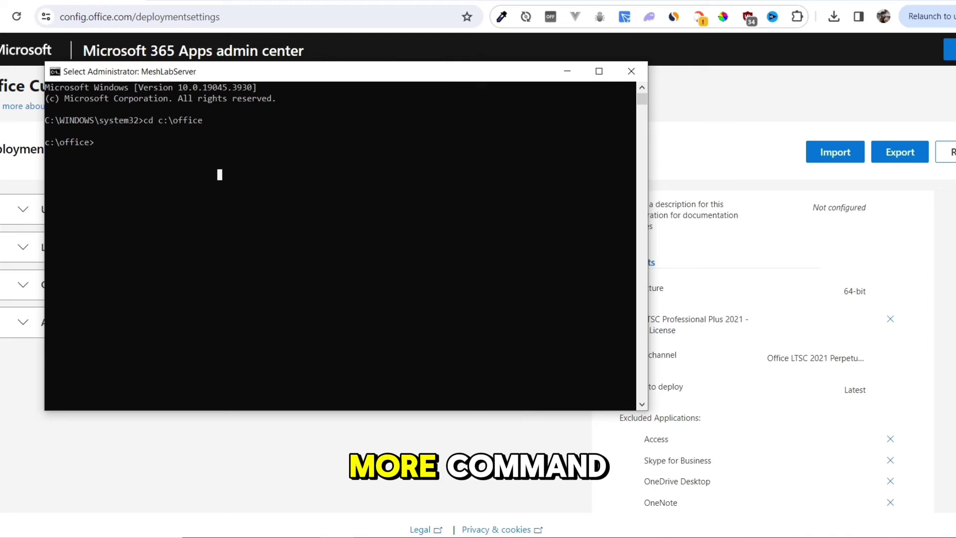
{"action": "key", "text": "ctrl+v"}
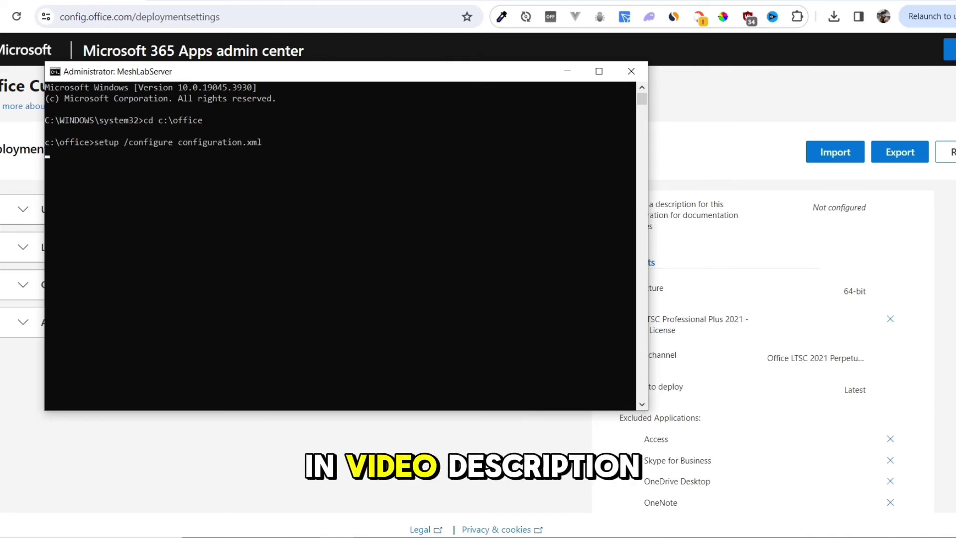
{"action": "key", "text": "Return"}
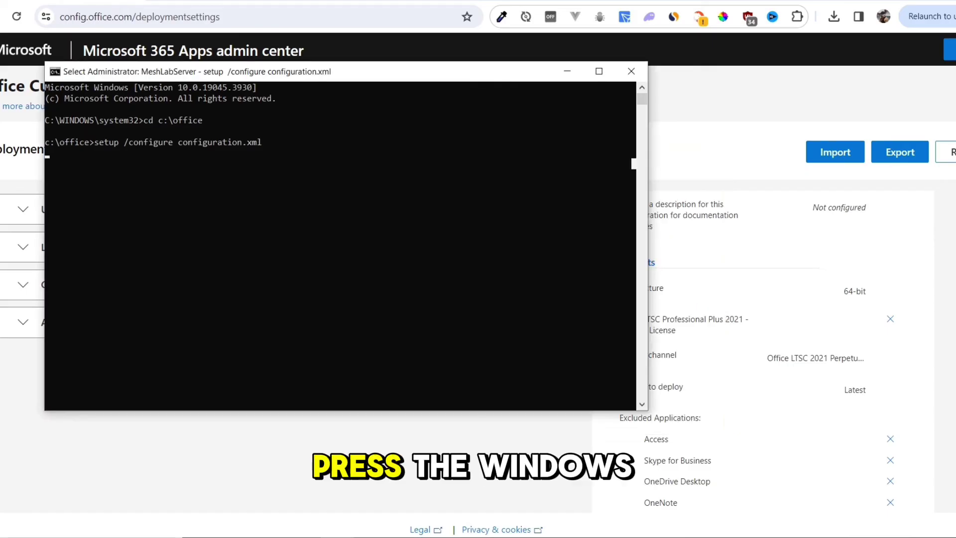
Step: Search Windows for "power" and launch PowerPoint
{"action": "key", "text": "super"}
{"action": "type", "text": "power"}
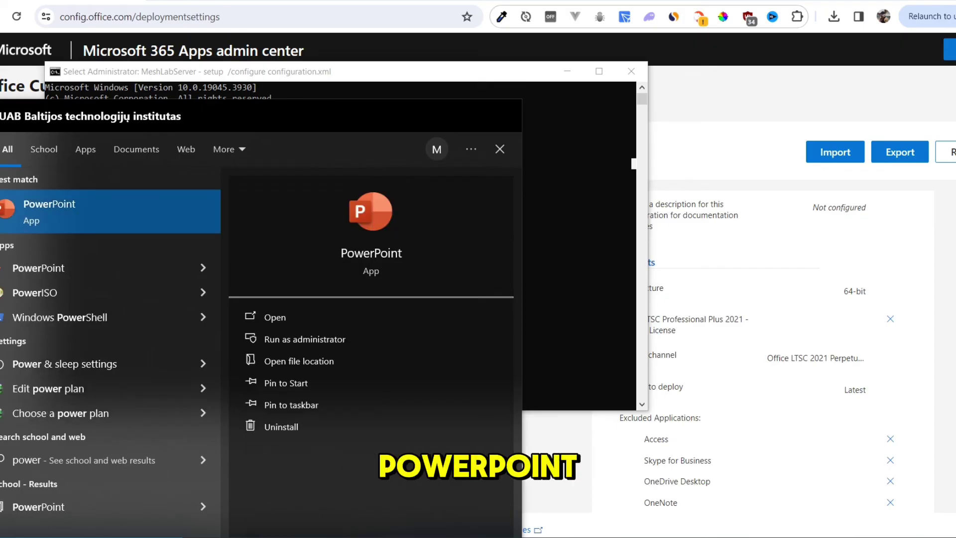
{"action": "left_click", "coordinate": [100, 211]}
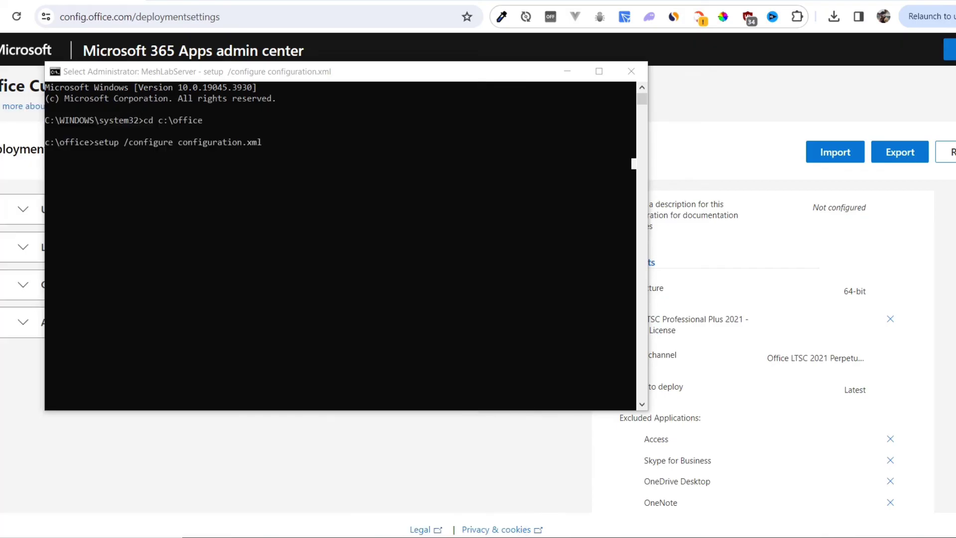